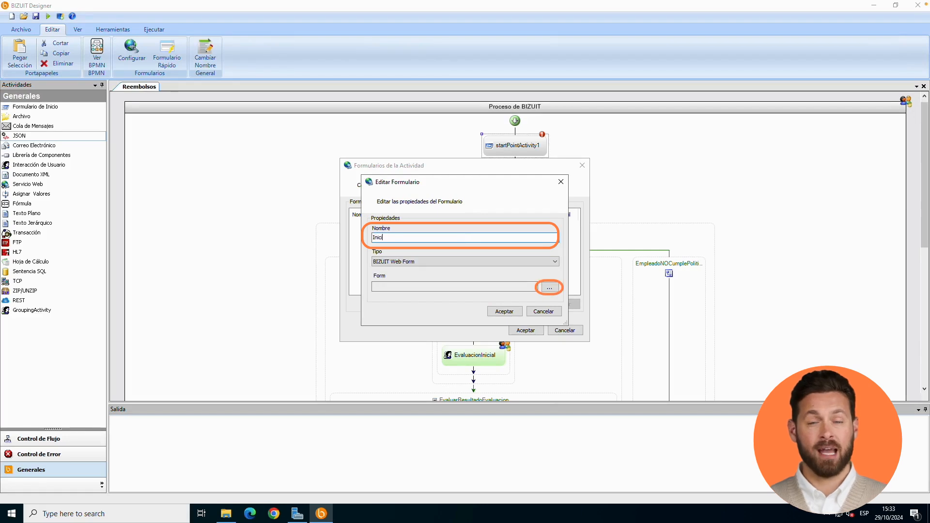
- Name the start activity's web form Inicio Solicitud and open it in the web form designer
text(olicitud)
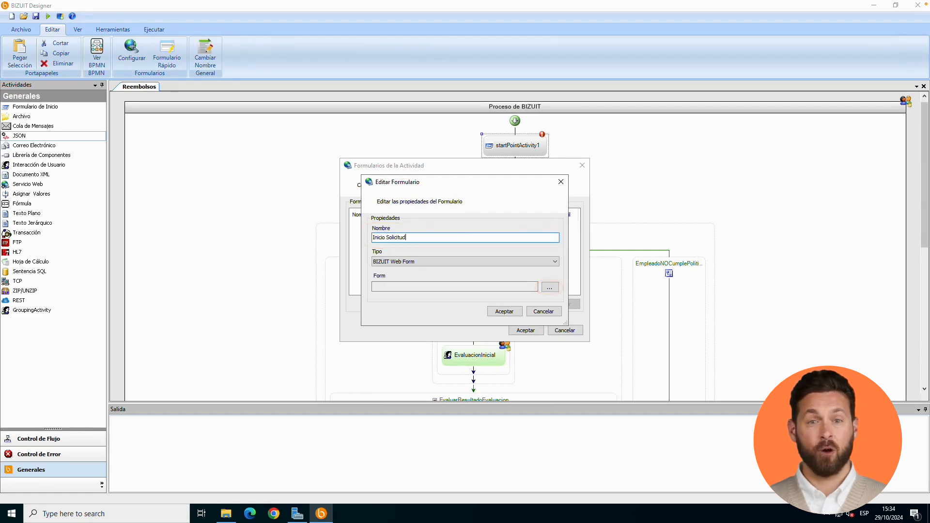
click(550, 288)
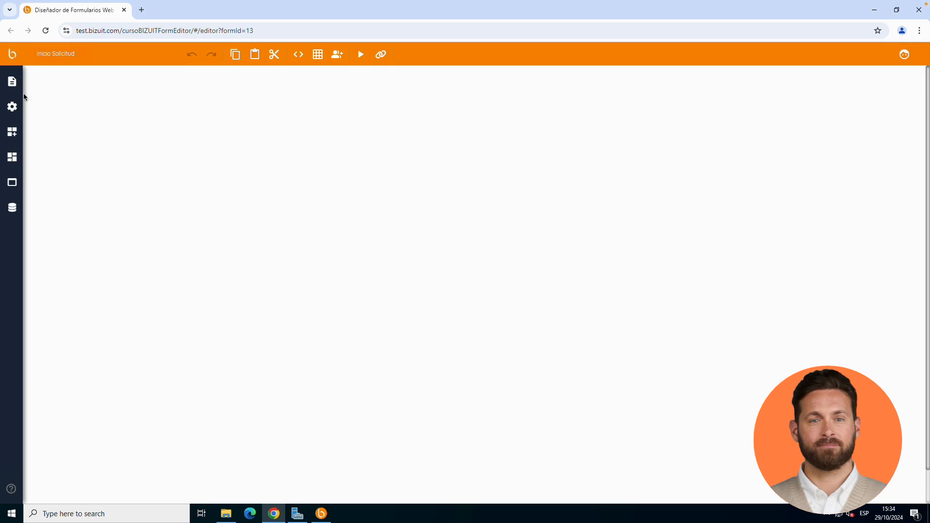
- Keep the controls list open and stack a text box, radio group, slide toggle and date picker on the empty form
click(13, 133)
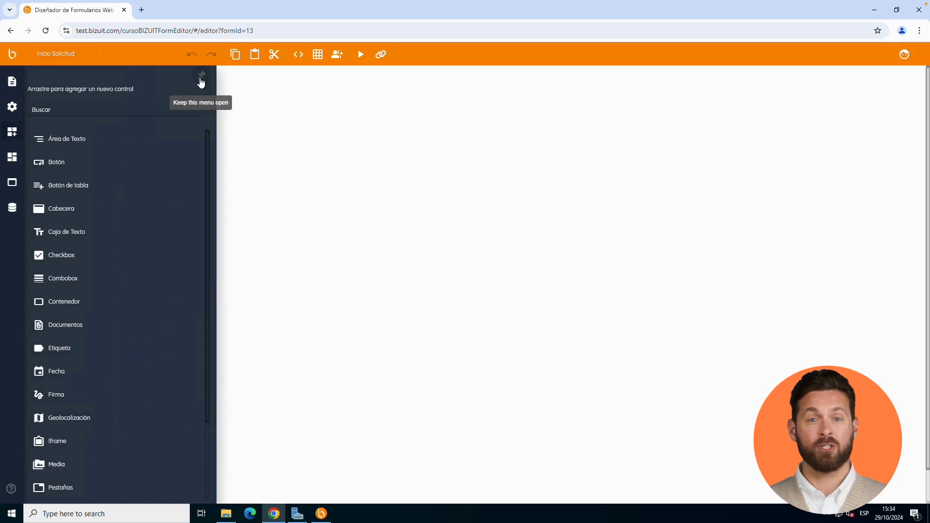
click(201, 80)
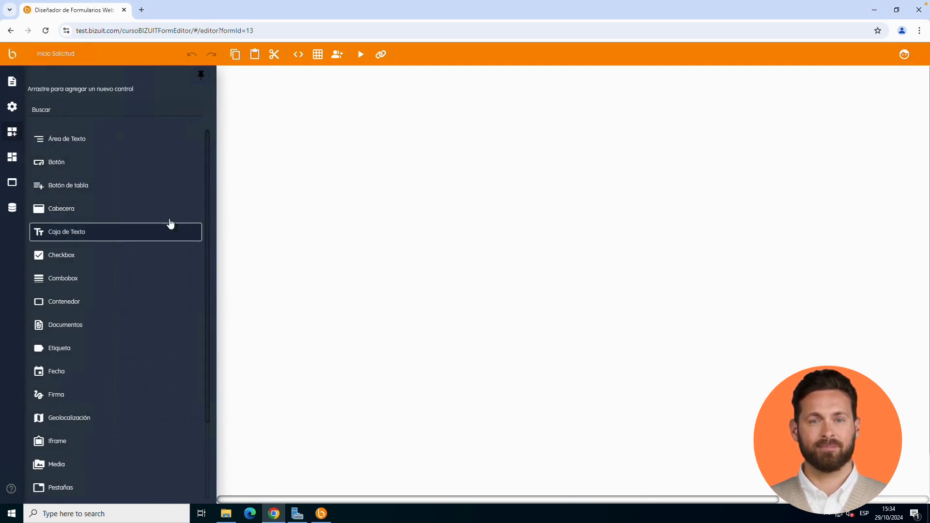
drag(170, 223, 373, 161)
scroll(65, 417, down, 2)
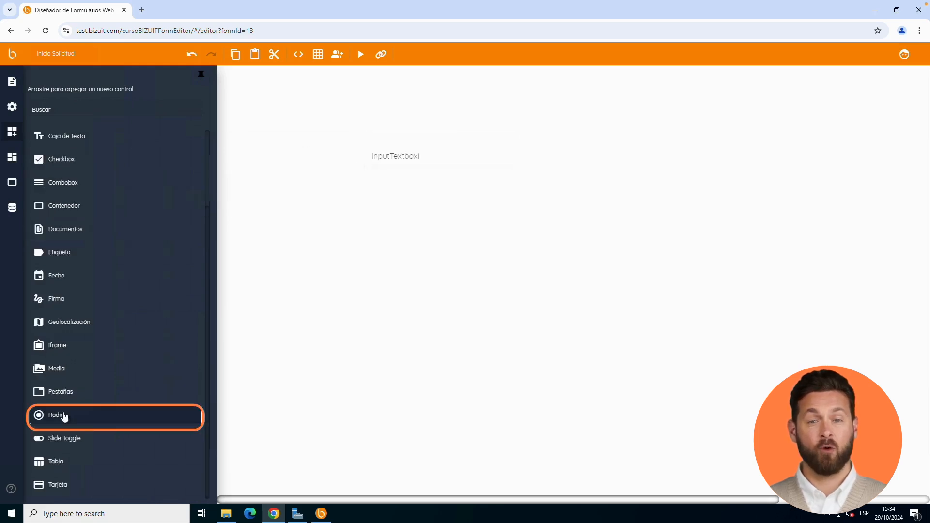
drag(64, 417, 402, 196)
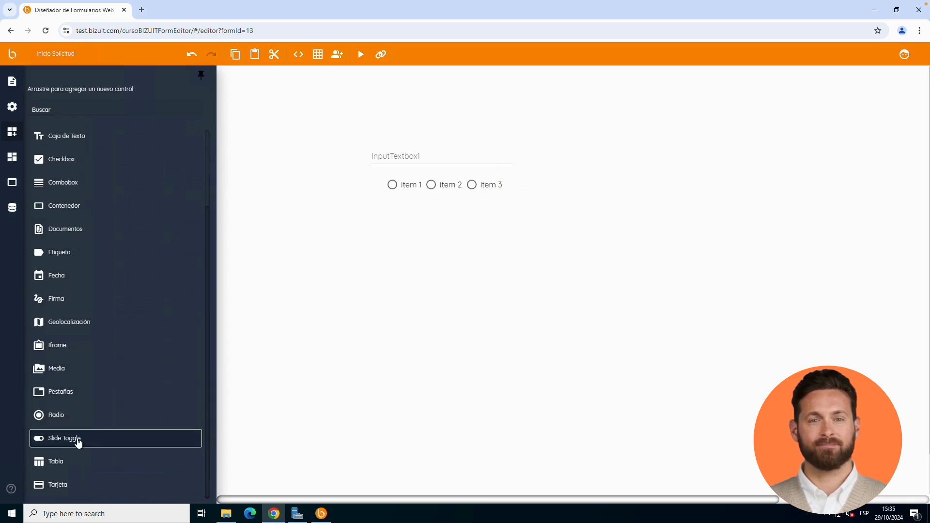
drag(81, 440, 444, 222)
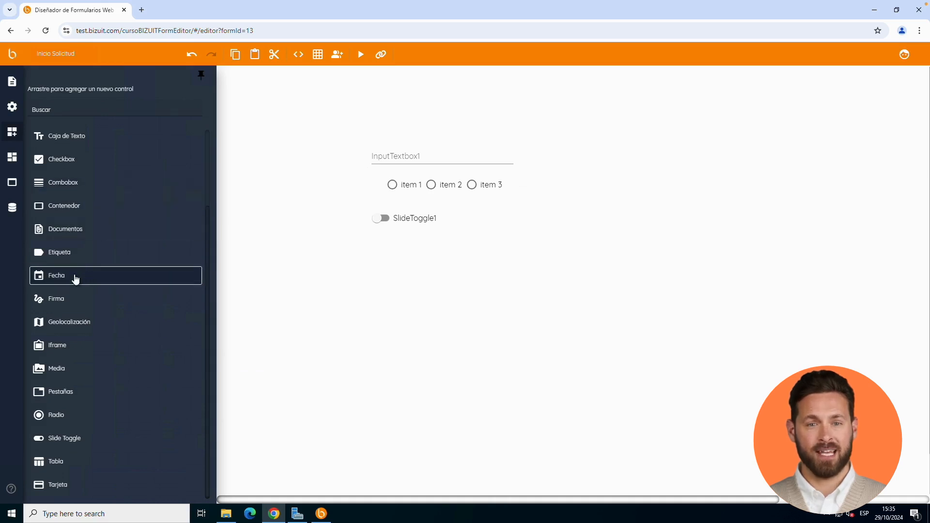
drag(77, 277, 399, 254)
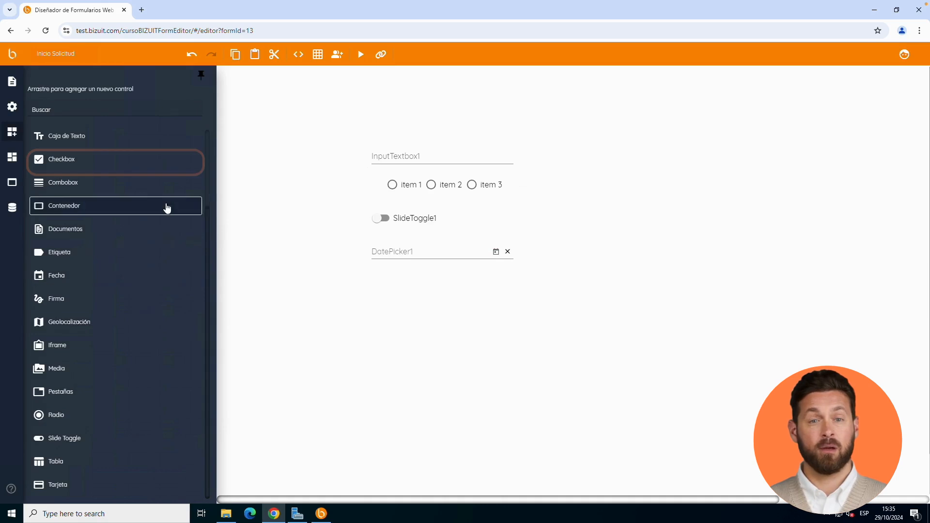
- Add a button and a media control below the date picker
scroll(107, 195, up, 2)
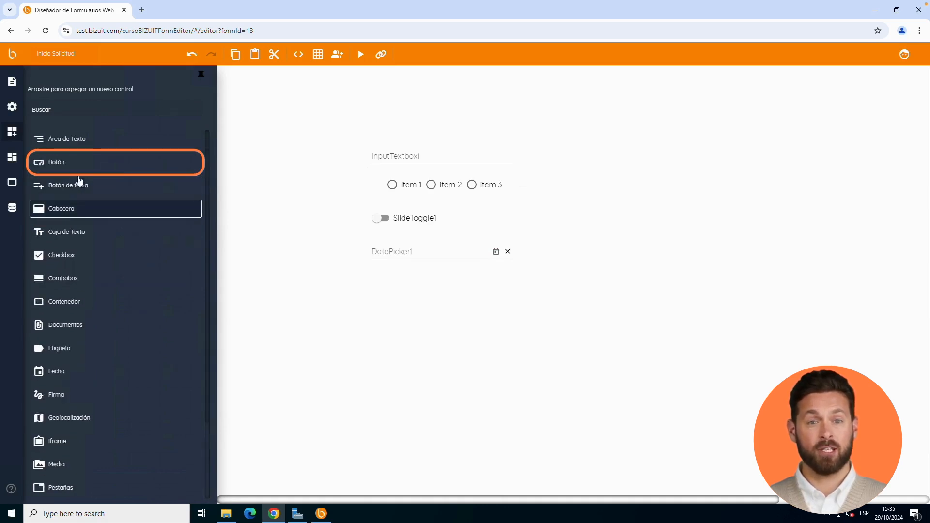
drag(81, 167, 426, 289)
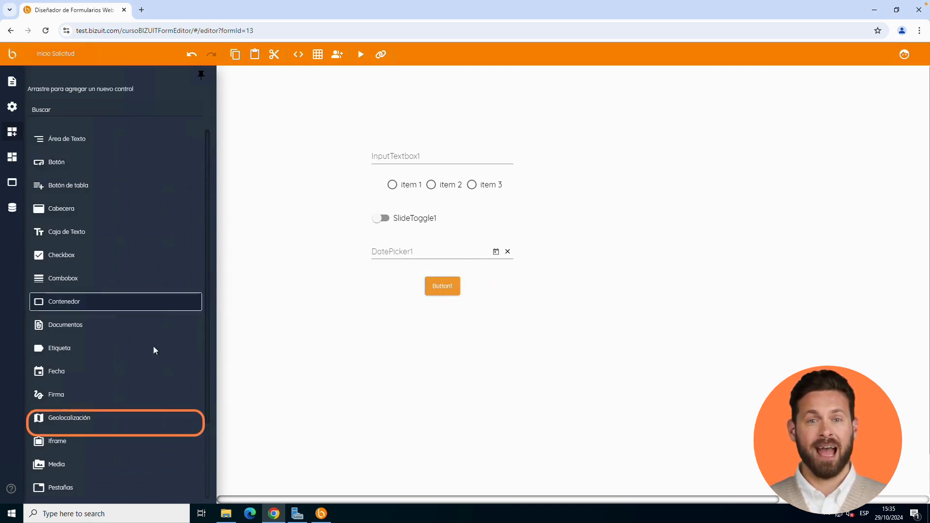
scroll(153, 359, down, 1)
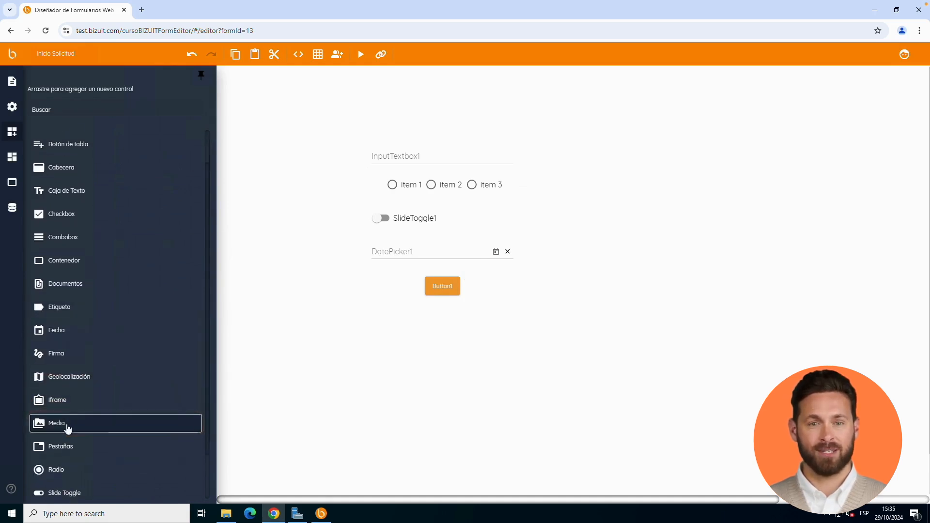
drag(68, 428, 468, 331)
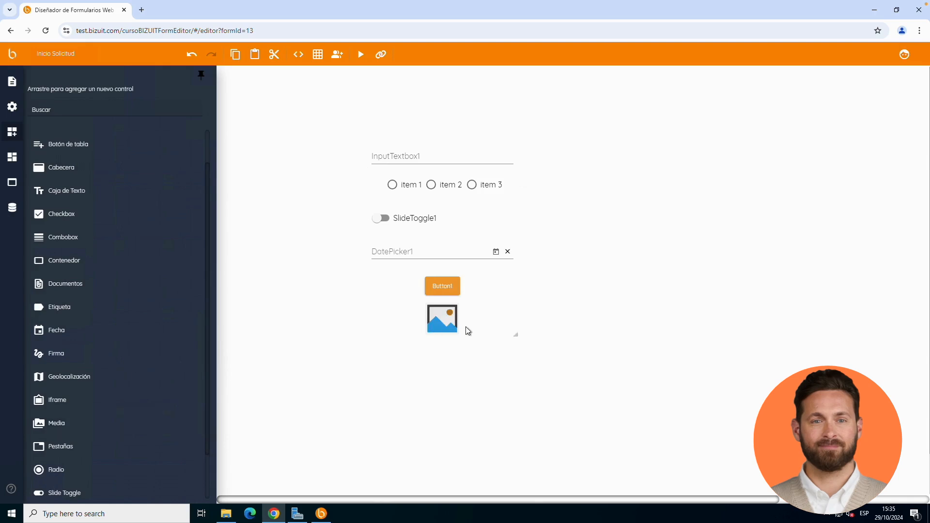
mouse_move(494, 323)
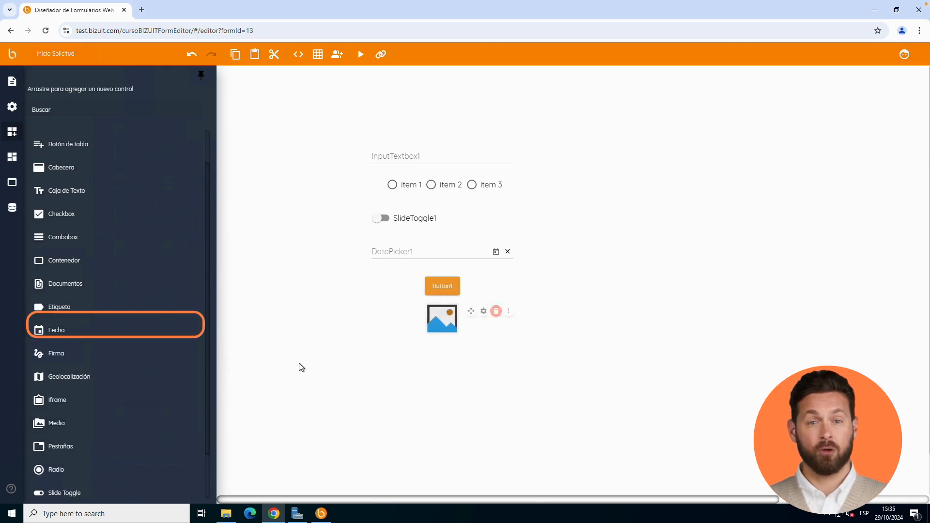
- Add a geolocation control and, beneath it, a documents control in a second column beside the existing controls
scroll(80, 324, down, 1)
drag(81, 323, 611, 210)
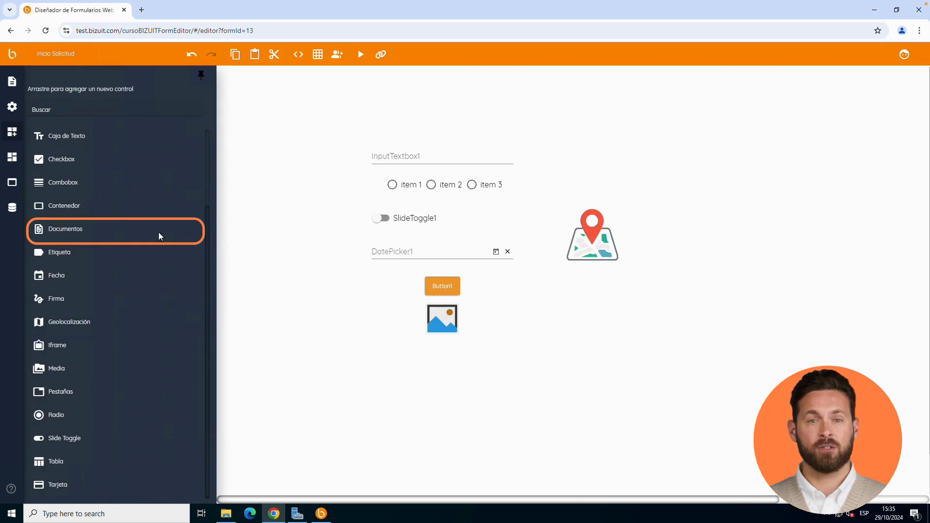
drag(87, 238, 589, 323)
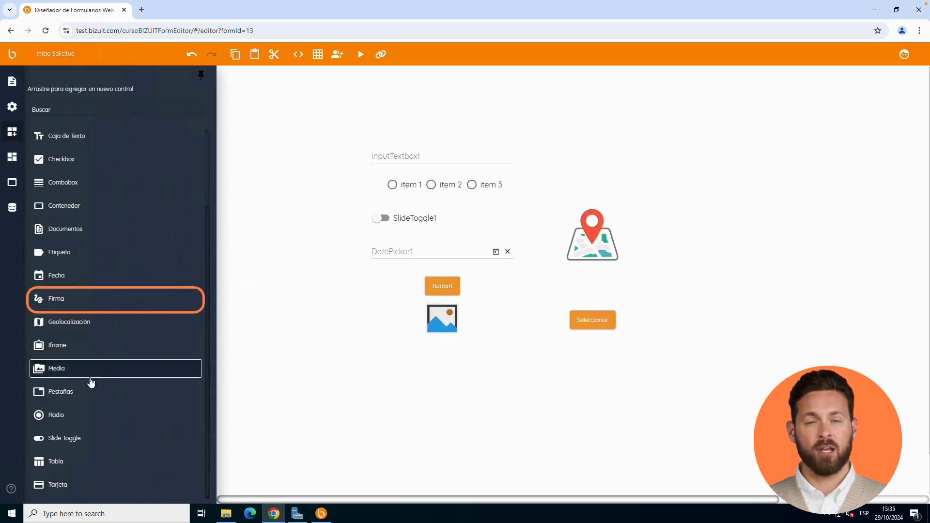
- Add a signature control below the media control and enlarge it in width and height
drag(67, 301, 394, 385)
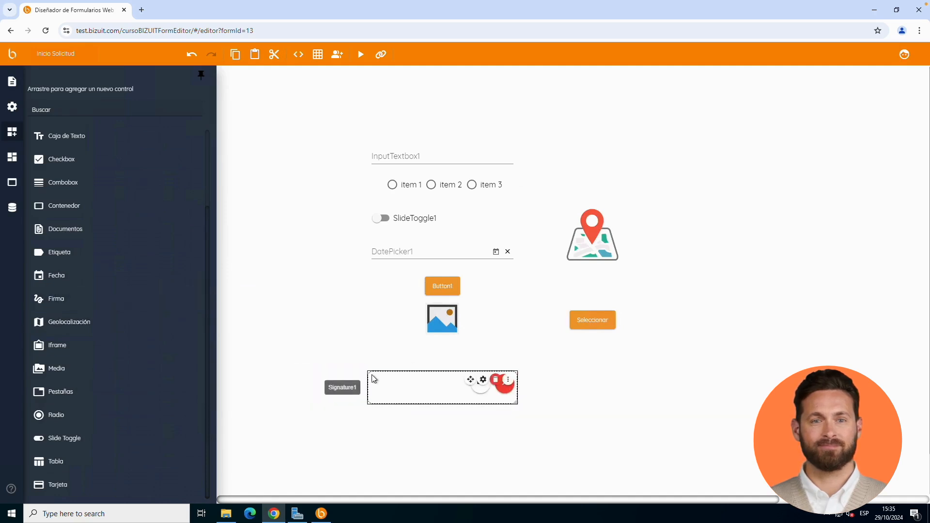
drag(516, 402, 604, 441)
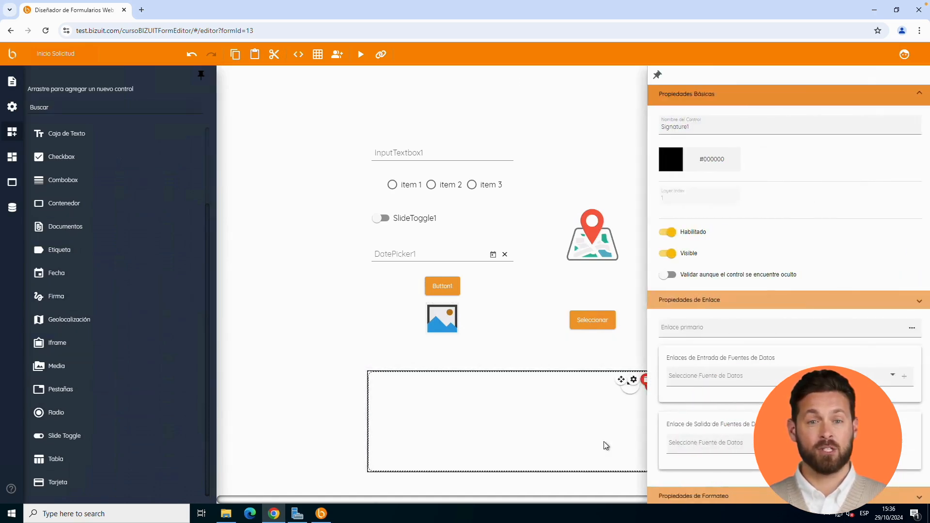
- Add the LugarGasto process parameter as a field above InputTextbox1 and show its link properties
click(13, 209)
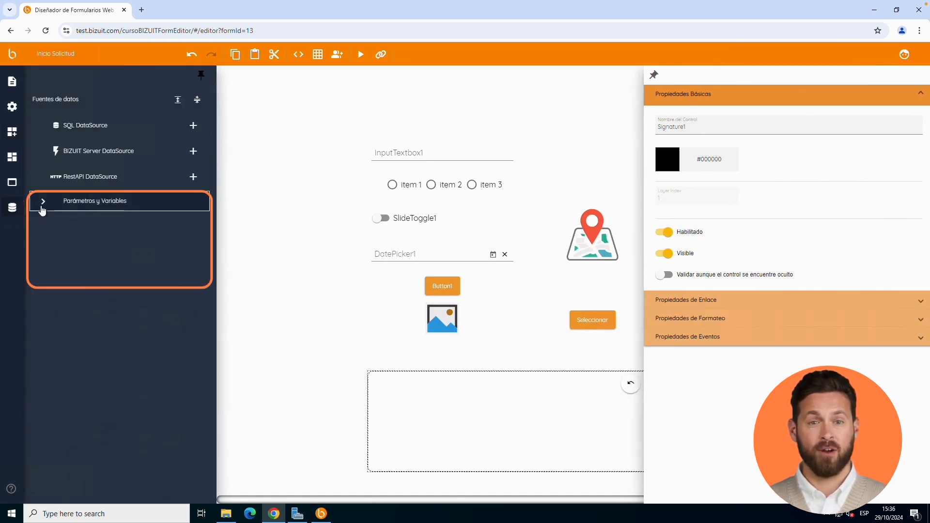
click(42, 206)
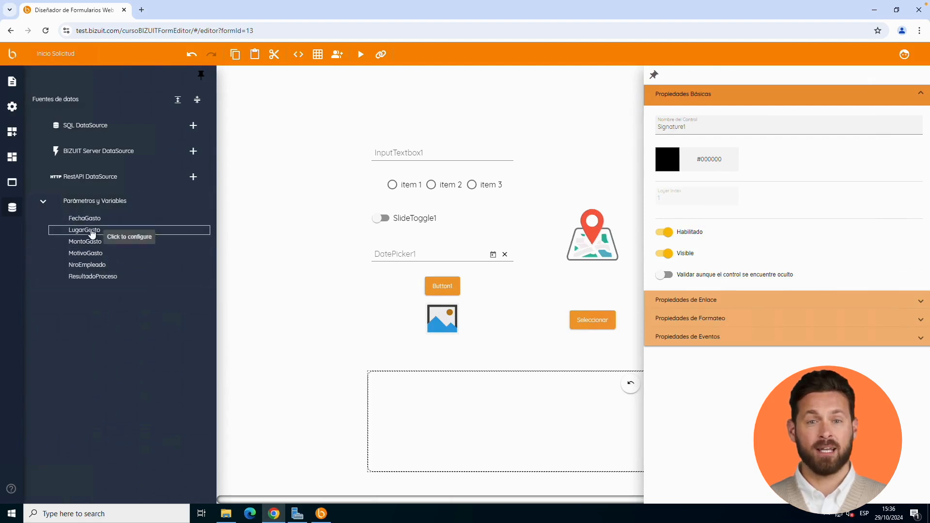
drag(93, 233, 409, 125)
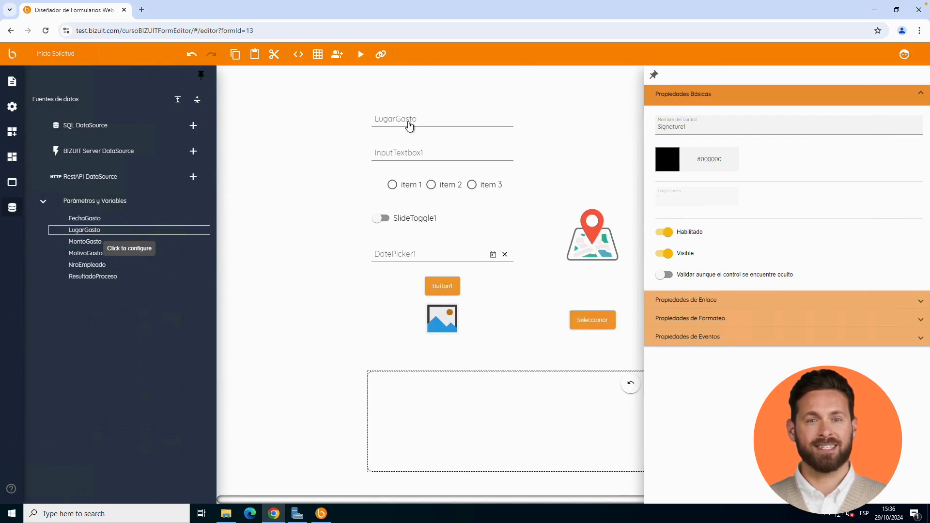
click(409, 125)
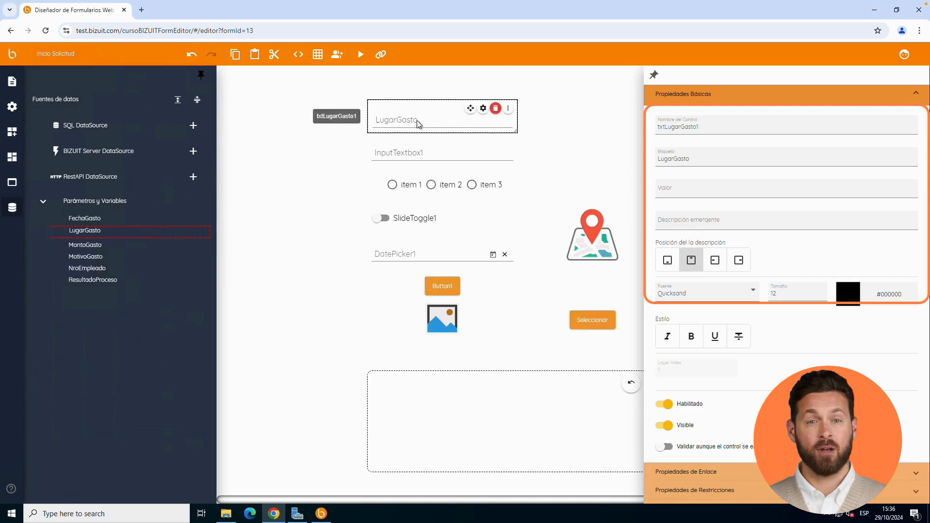
click(700, 471)
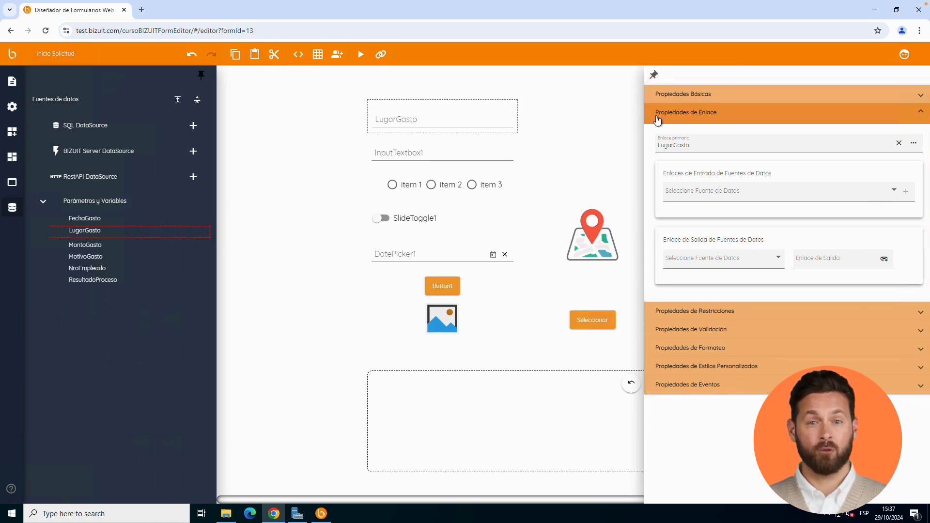
- Review the basic properties and validation rules of the InputTextbox1 control
mouse_move(495, 149)
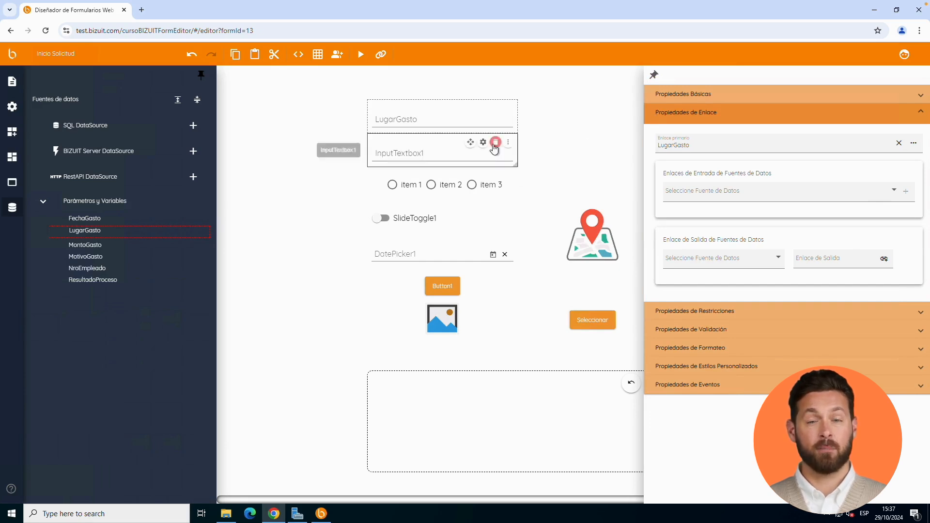
click(459, 156)
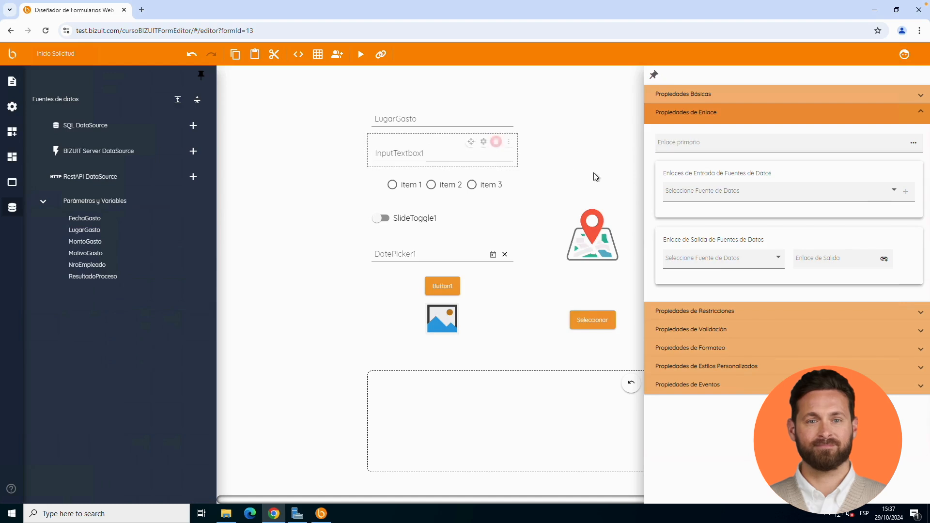
click(752, 99)
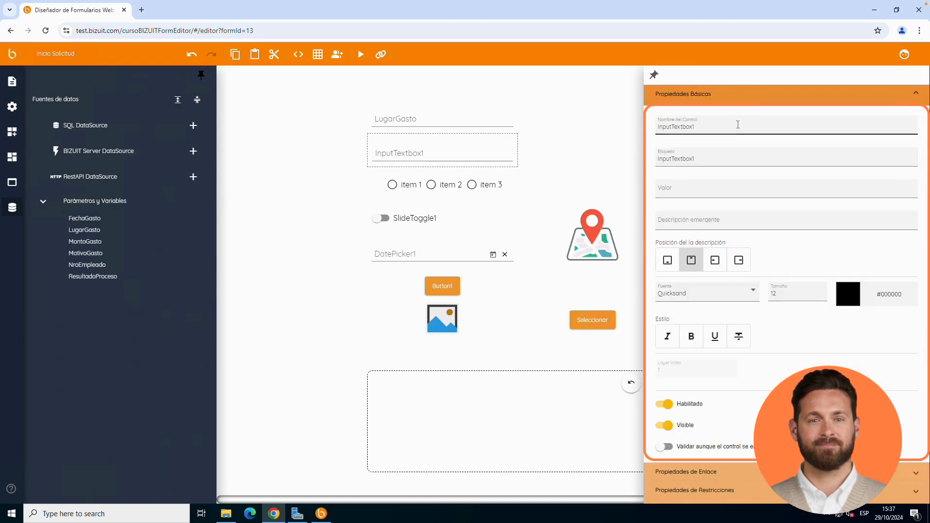
scroll(737, 466, down, 2)
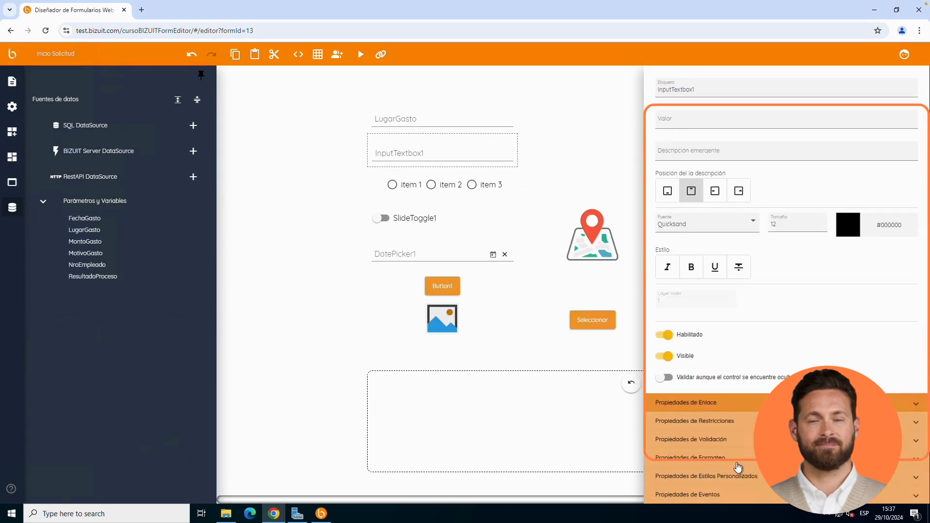
click(736, 444)
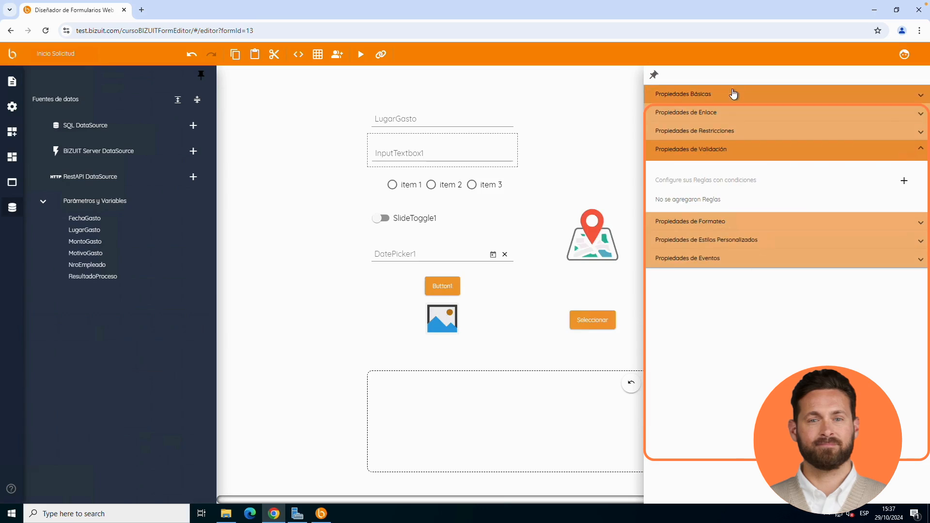
- Make InputTextbox1 not visible, style its text bold, underlined and red (#e41b1b), and set its description position to left
click(730, 94)
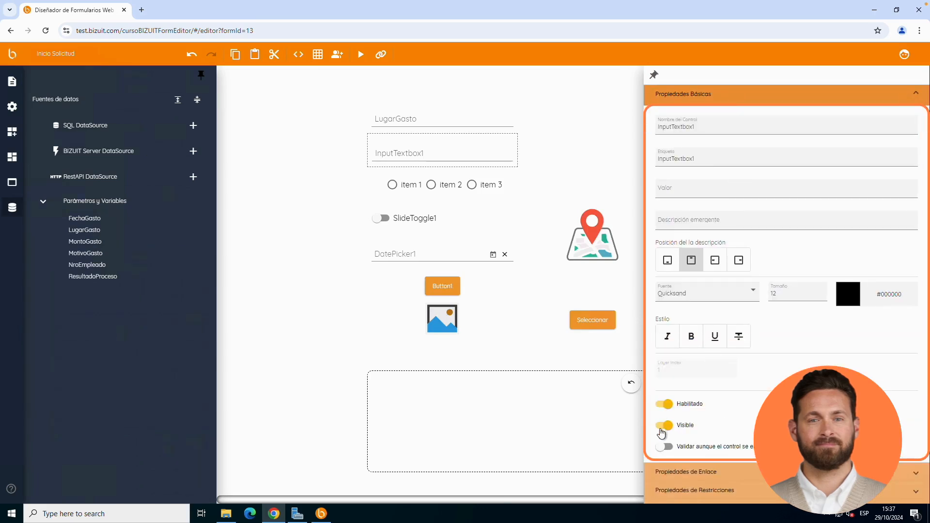
click(691, 336)
click(715, 336)
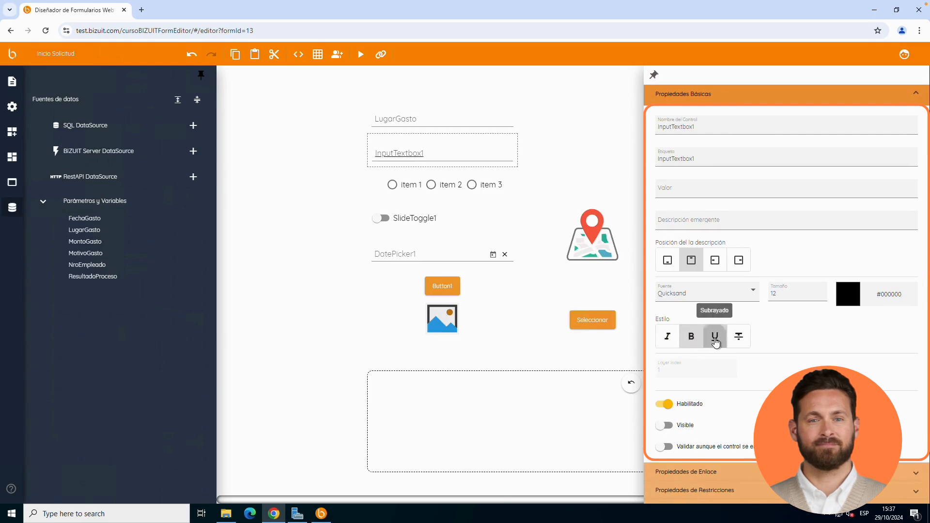
click(848, 294)
click(824, 306)
click(714, 260)
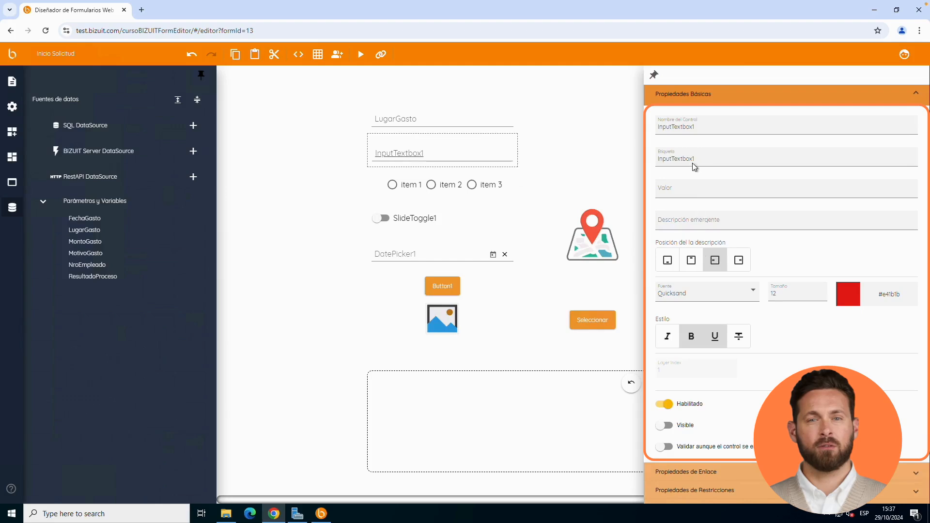
- Examine the basic properties and the primary link of the LugarGasto field
click(459, 127)
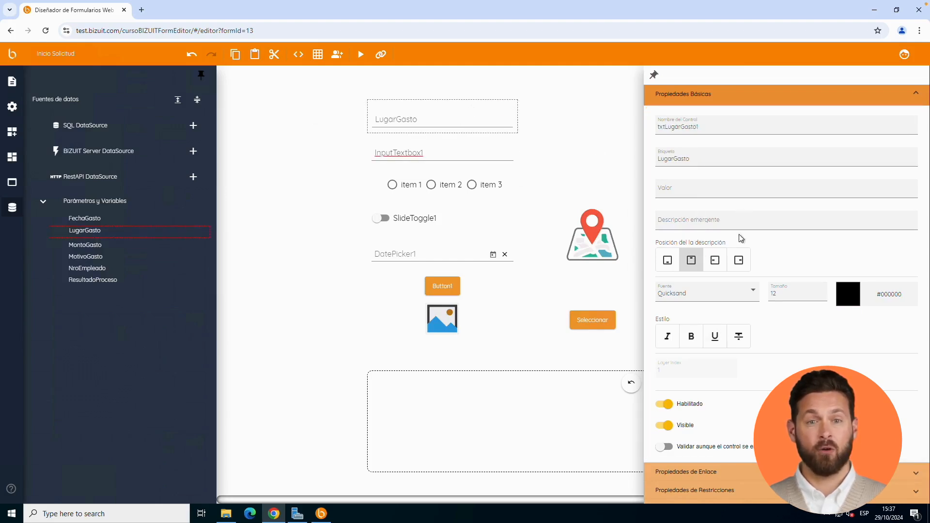
click(719, 477)
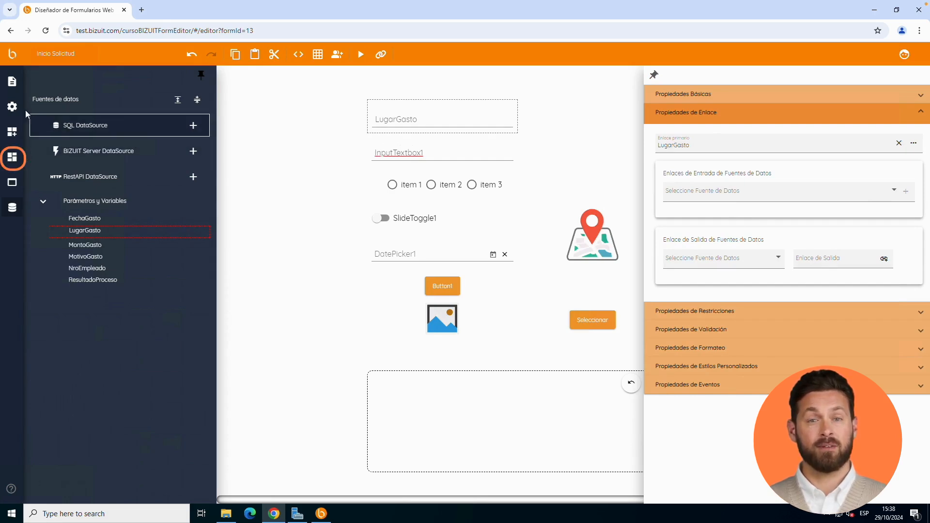
- List the controls added to the form and select RadioButton1, Media1, InputTextbox1 and Geolocation1 in turn
click(16, 158)
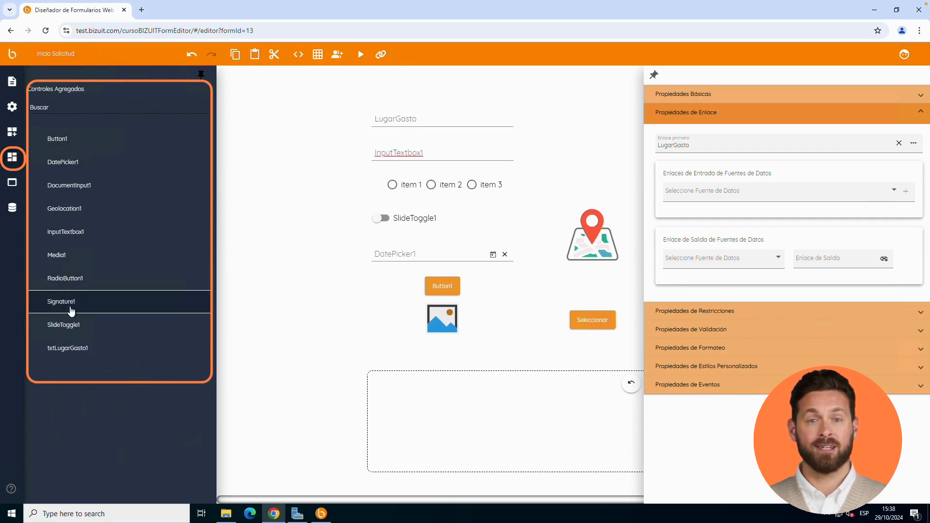
click(79, 268)
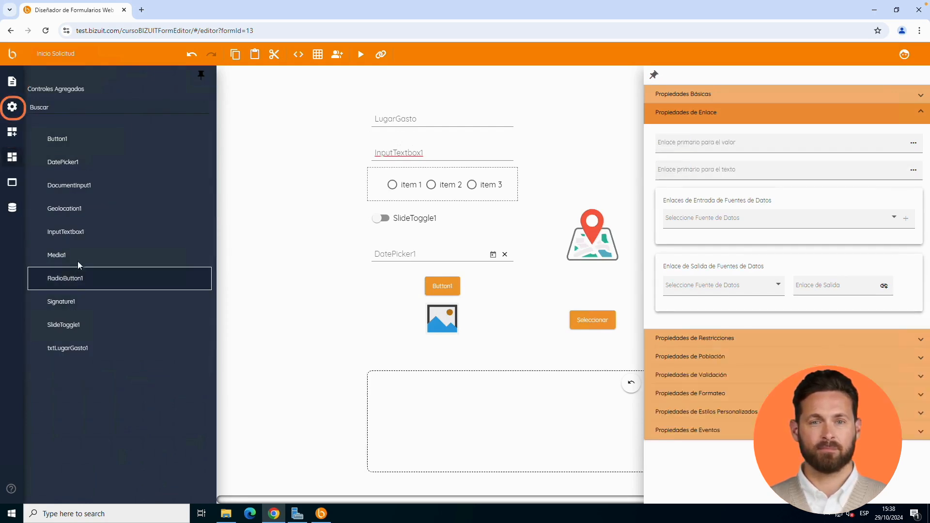
click(79, 253)
click(77, 233)
click(79, 209)
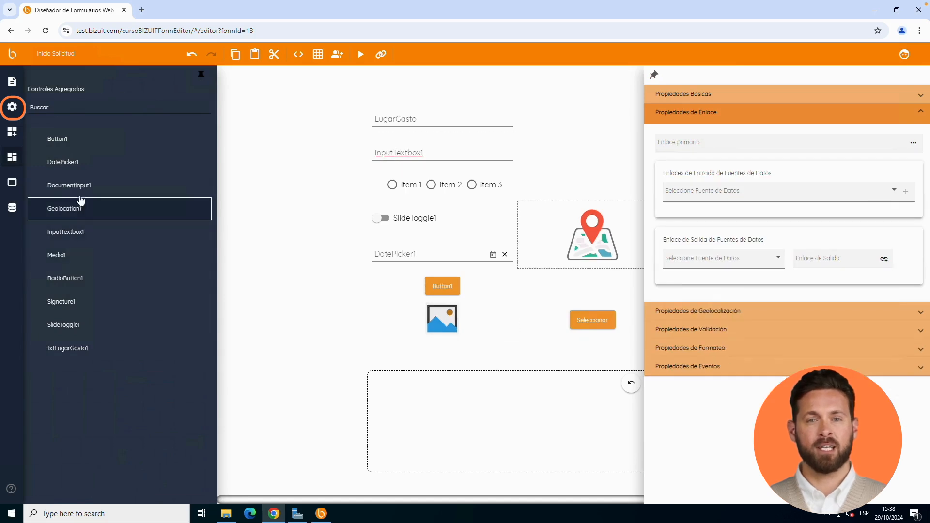
- Select the DocumentInput1 control and examine the form's own Propiedades del Formulario
click(81, 190)
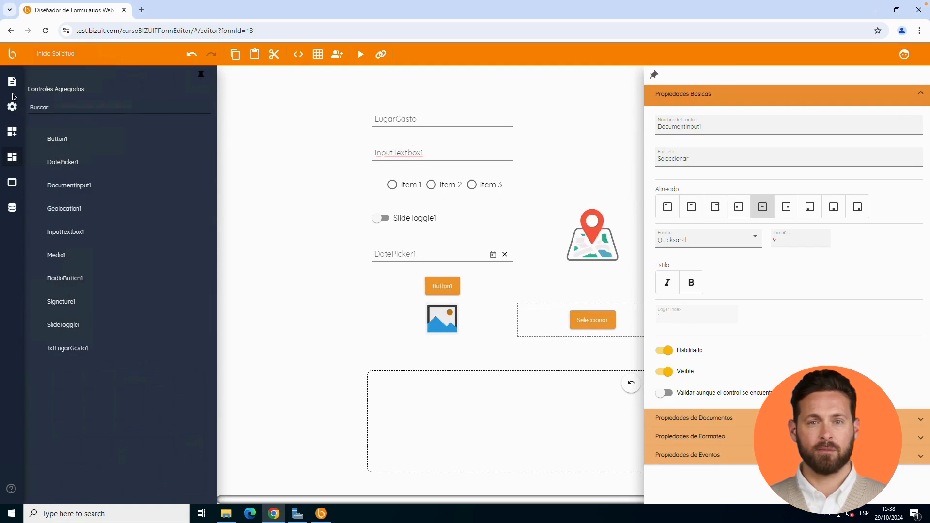
click(14, 110)
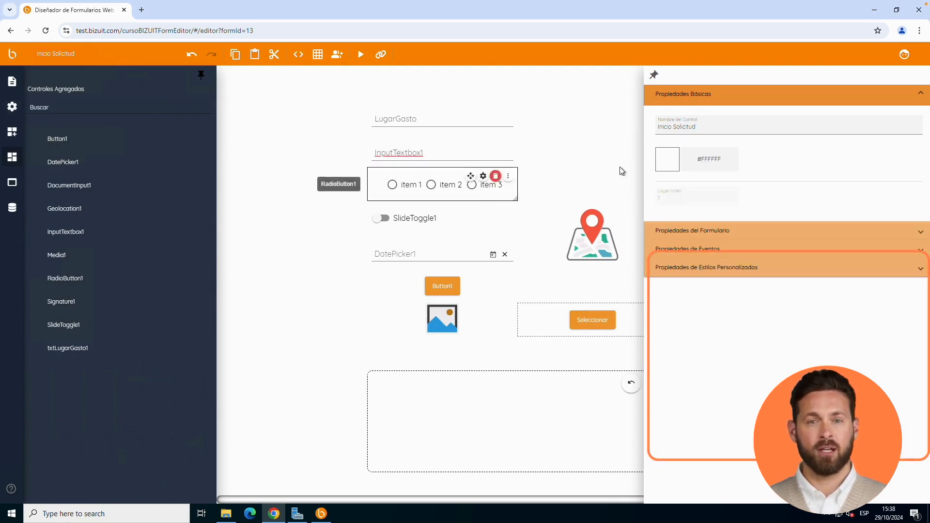
click(693, 233)
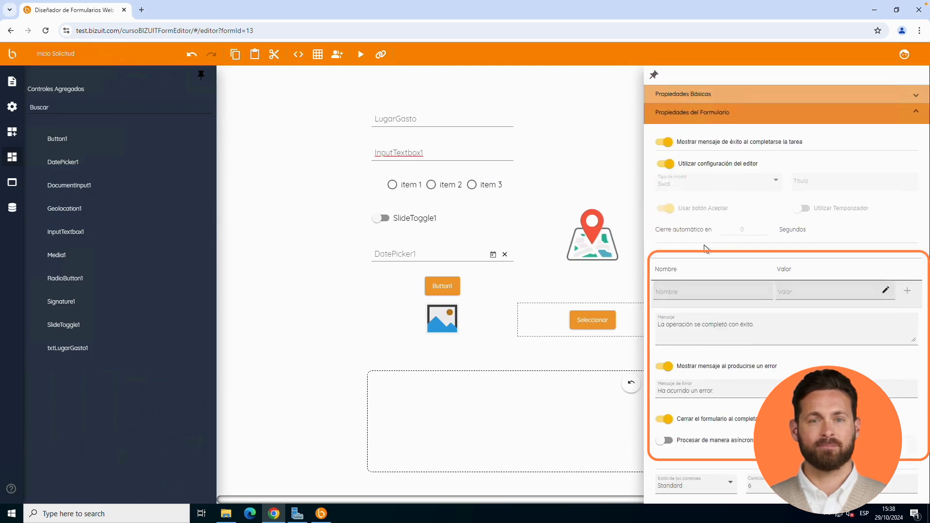
scroll(717, 390, down, 2)
- Try the Fill and Outline control styles on the form, ending with the Standard style
click(717, 390)
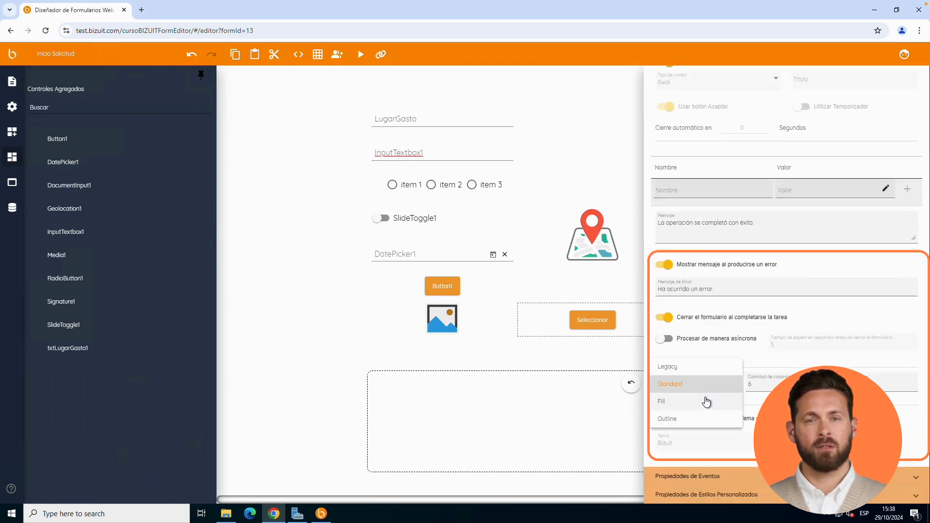
click(707, 402)
click(707, 382)
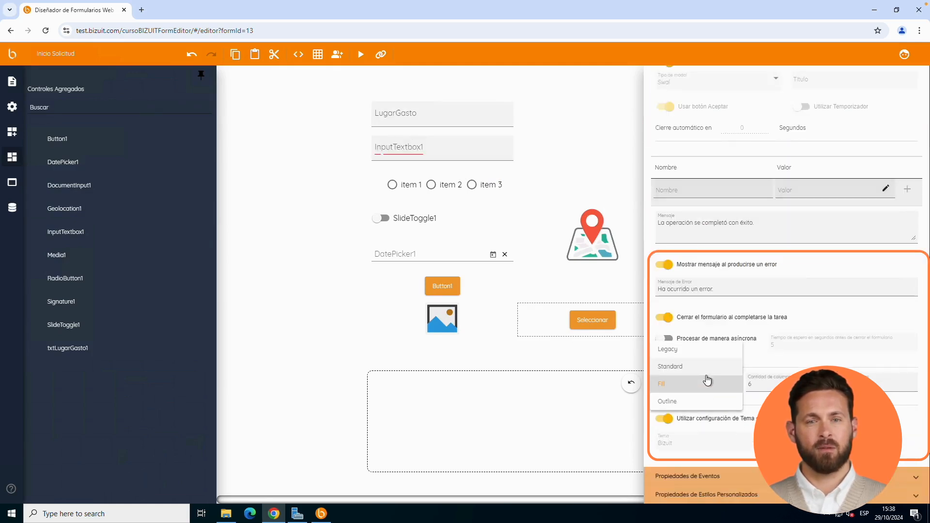
click(693, 403)
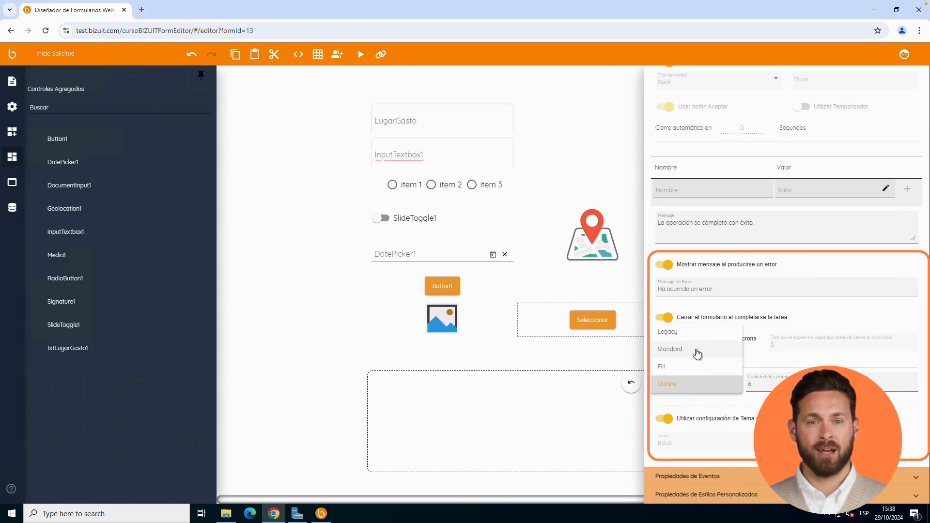
click(696, 353)
- Show the form's grid and set its number of columns to 3 and finally to 4
click(758, 382)
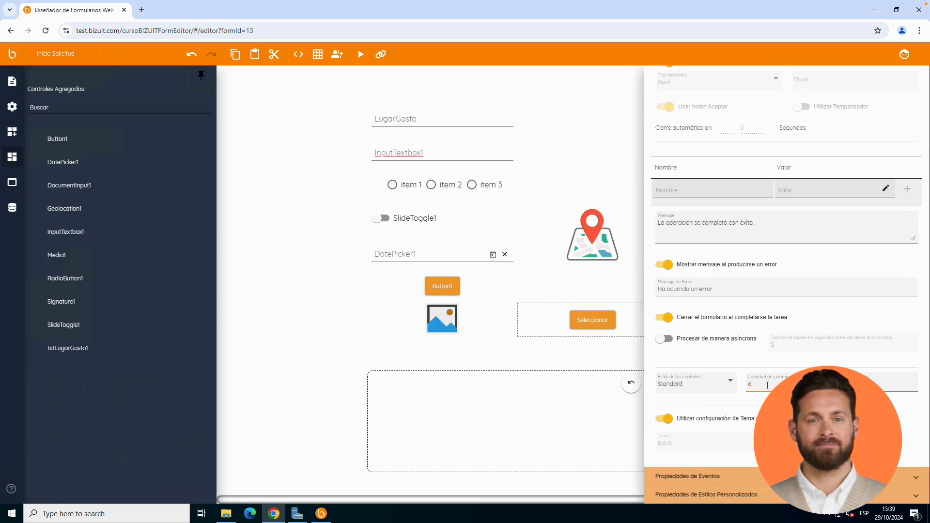
click(319, 56)
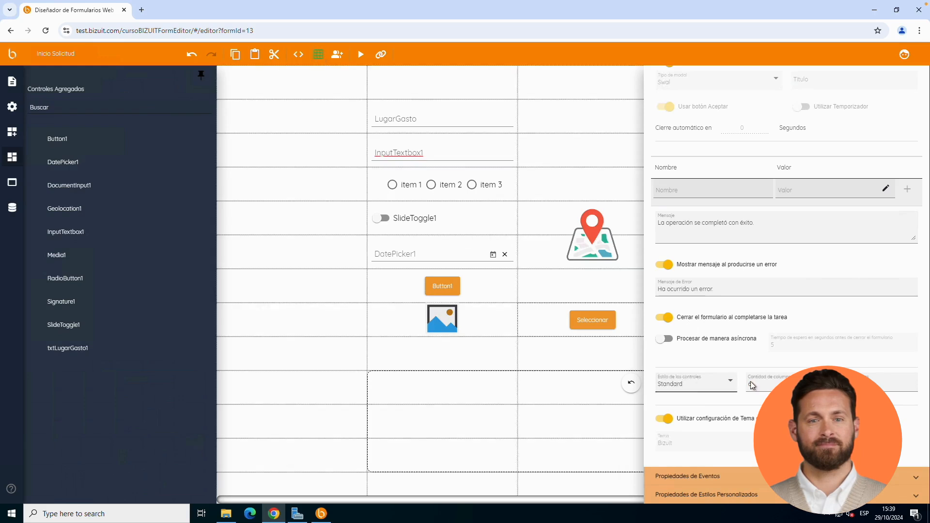
key(BackSpace)
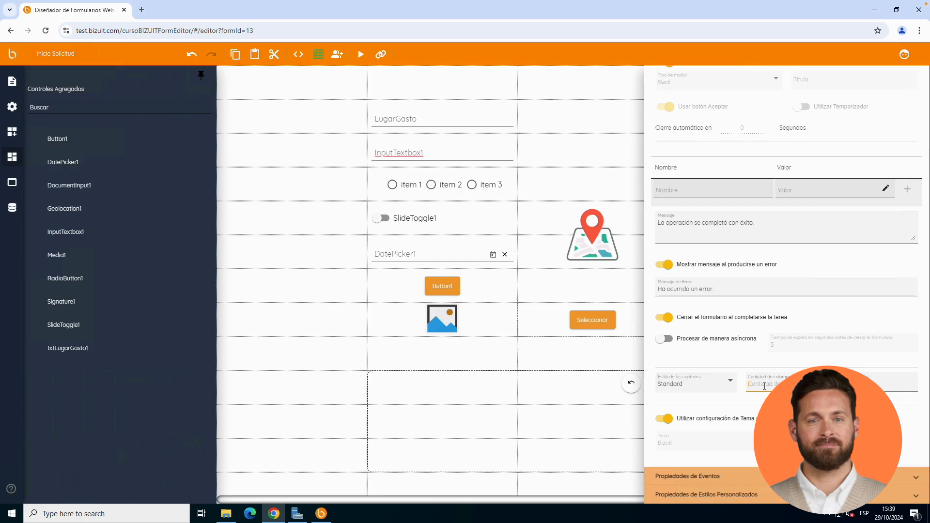
text(3)
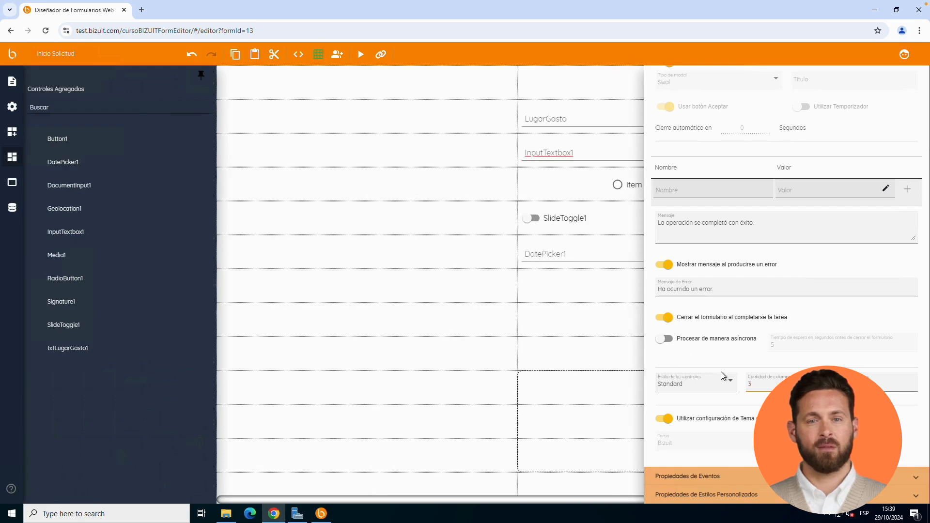
key(BackSpace)
text(4)
click(599, 390)
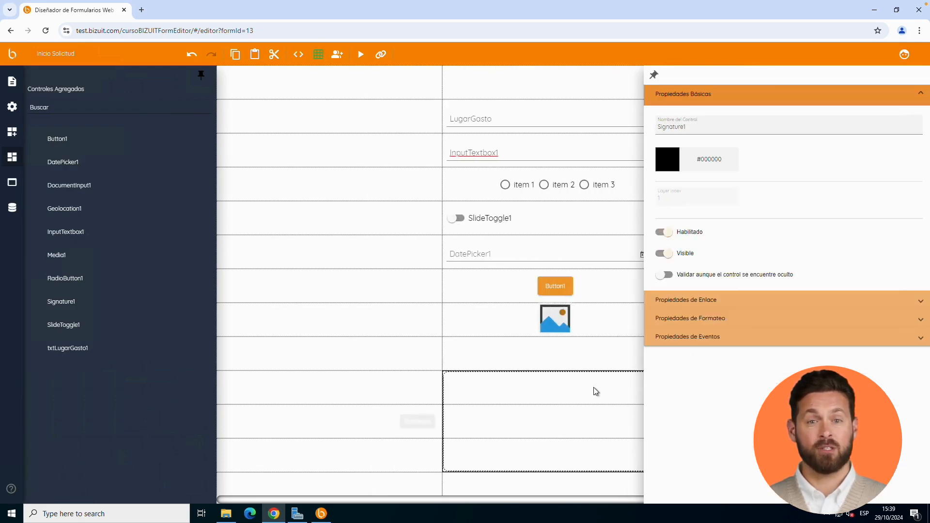
- Examine the Inicio Solicitud form's custom styles editor and its custom event code settings
click(12, 106)
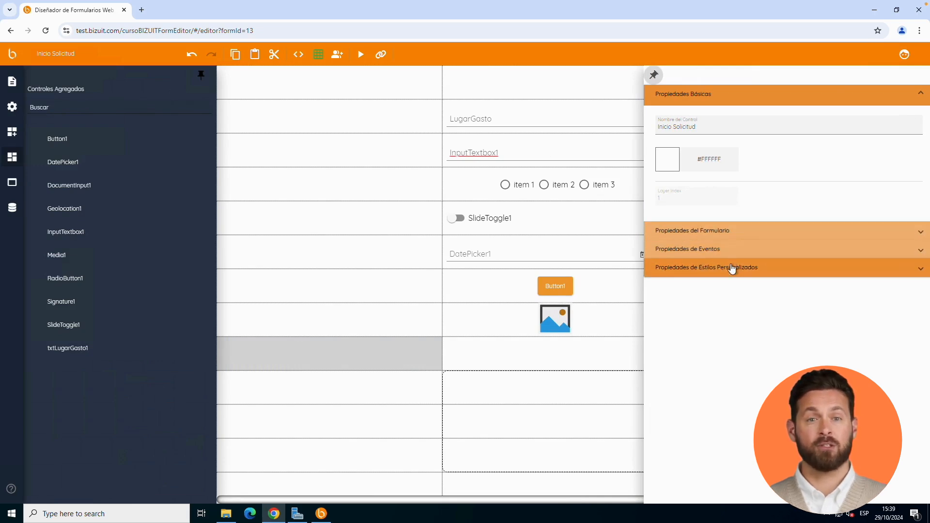
click(732, 268)
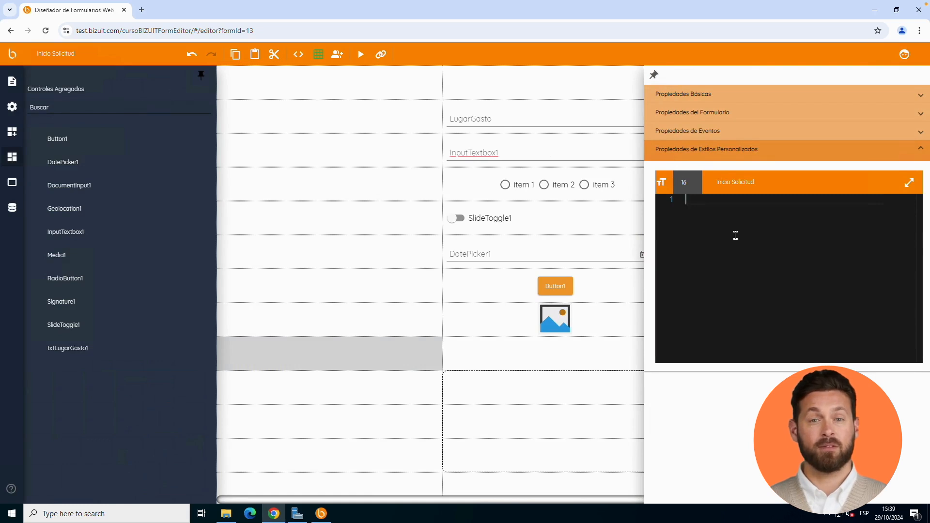
click(731, 133)
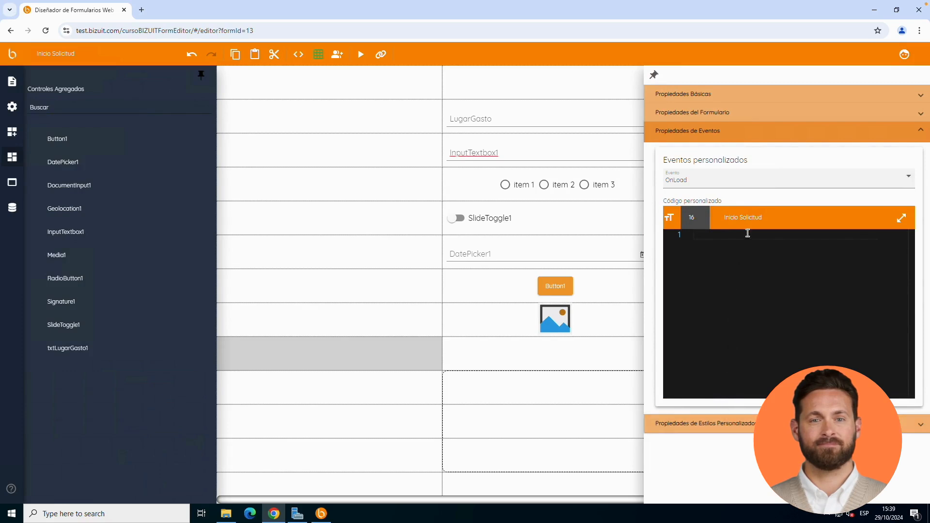
- Examine InputTextbox1's available custom events, formatting rules and custom styles editor
click(541, 155)
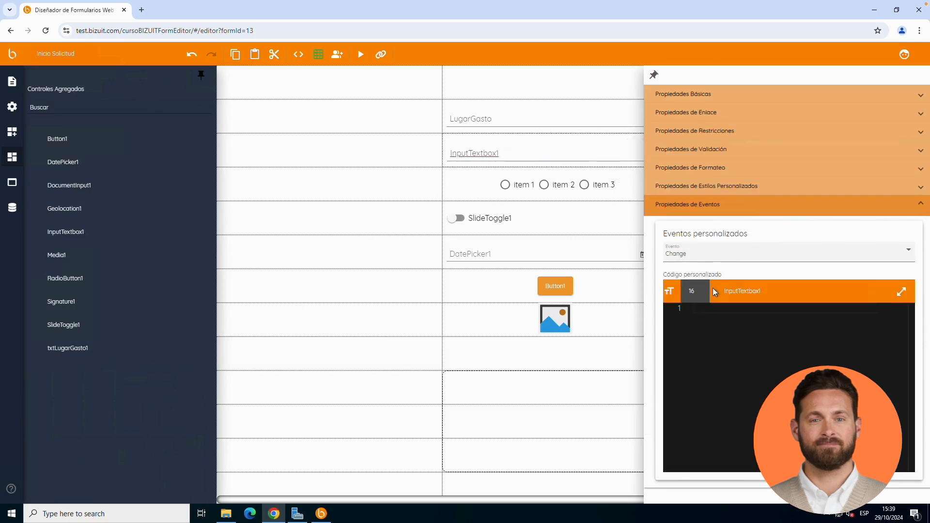
click(727, 262)
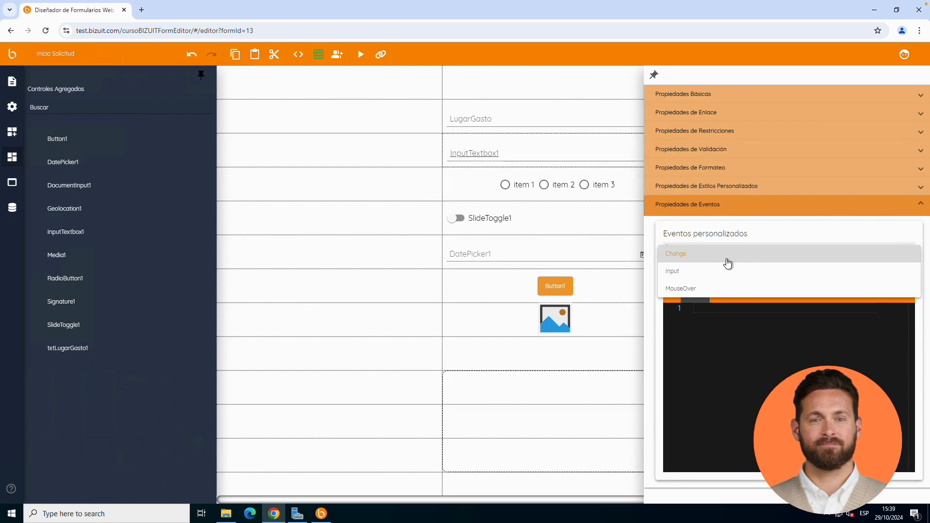
click(727, 263)
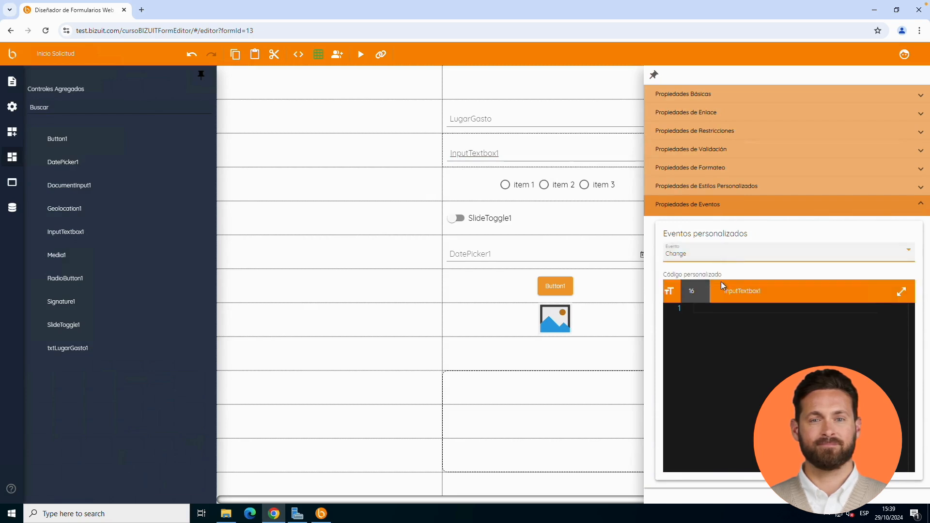
click(764, 212)
click(752, 174)
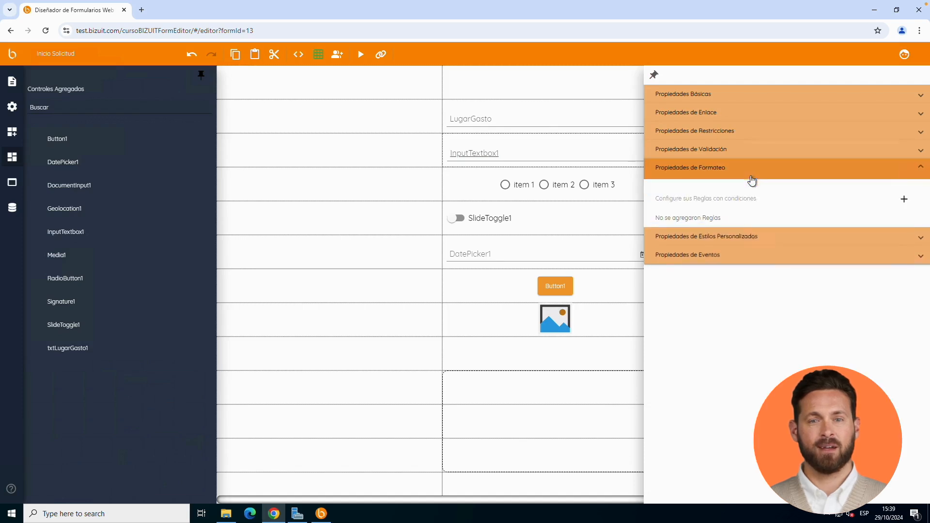
click(738, 242)
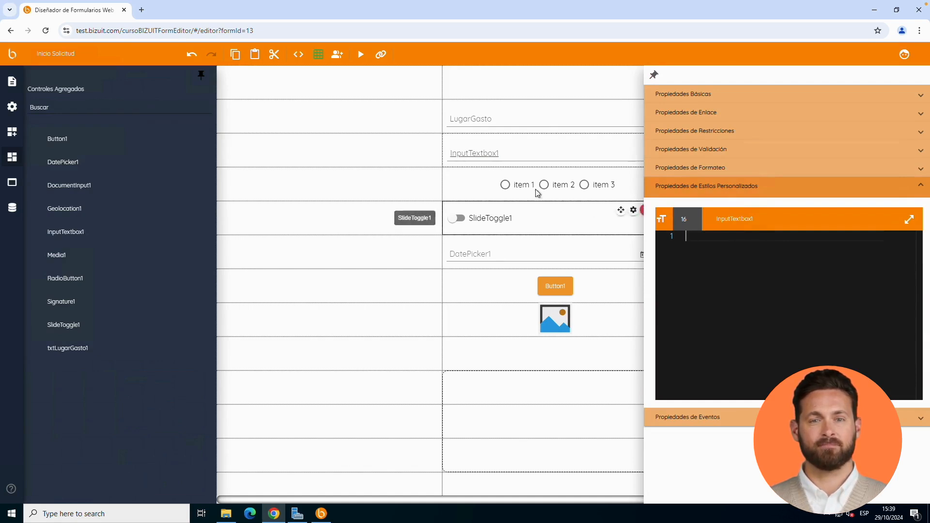
- Examine the form's file options and the subform management options
click(15, 83)
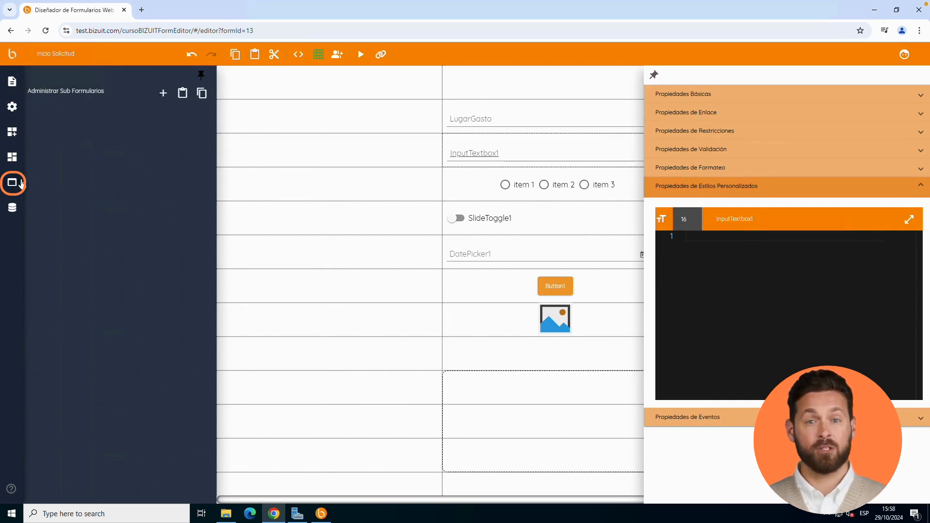
click(163, 96)
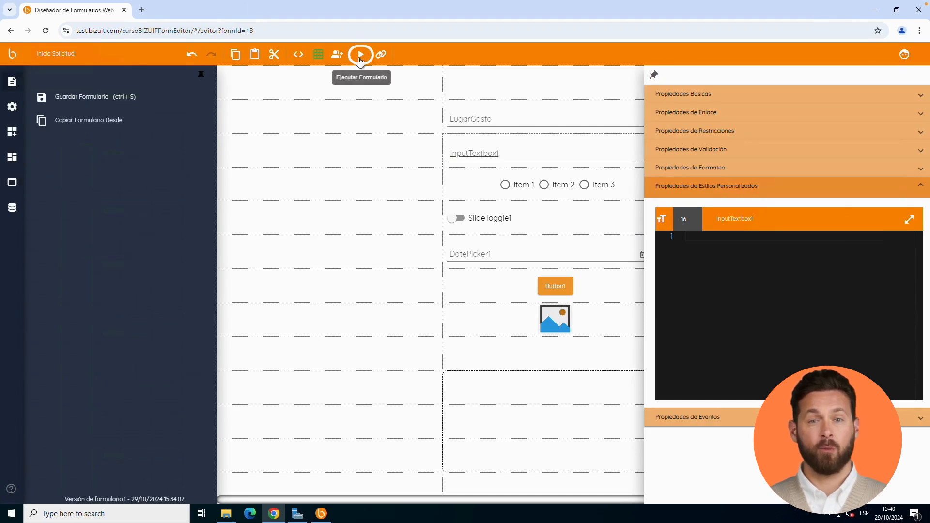
- Run the form with location access allowed on every visit, test its signature box and date picker, and return to the designer
click(360, 55)
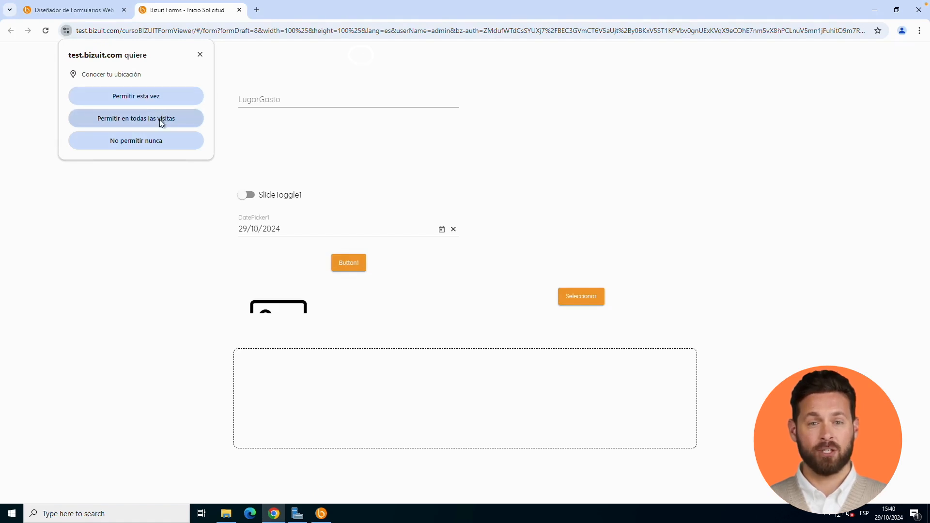
click(161, 121)
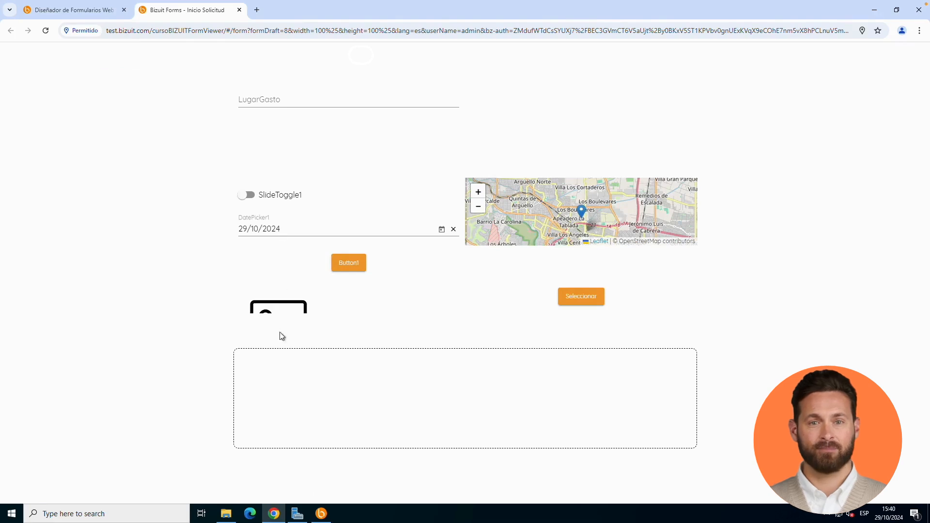
mouse_move(273, 407)
mouse_down()
mouse_move(343, 391)
mouse_move(351, 402)
mouse_move(442, 386)
mouse_up()
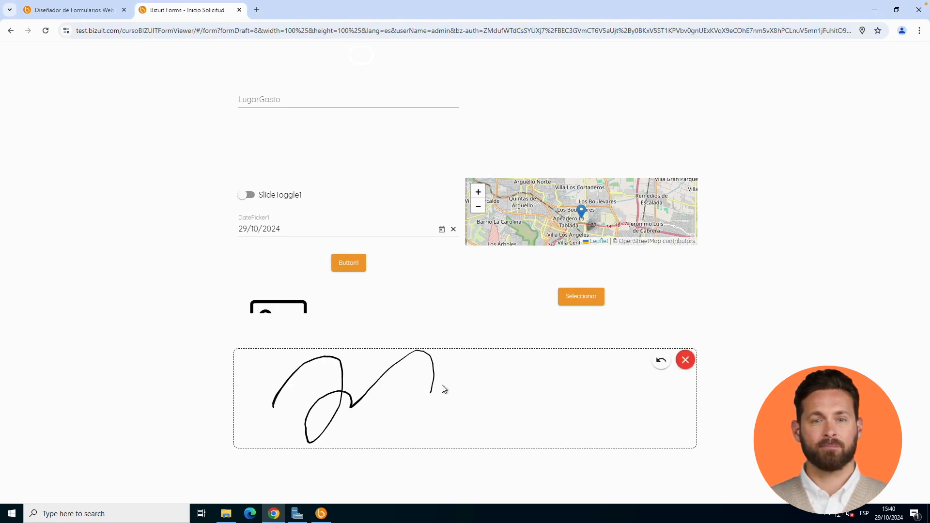
click(442, 231)
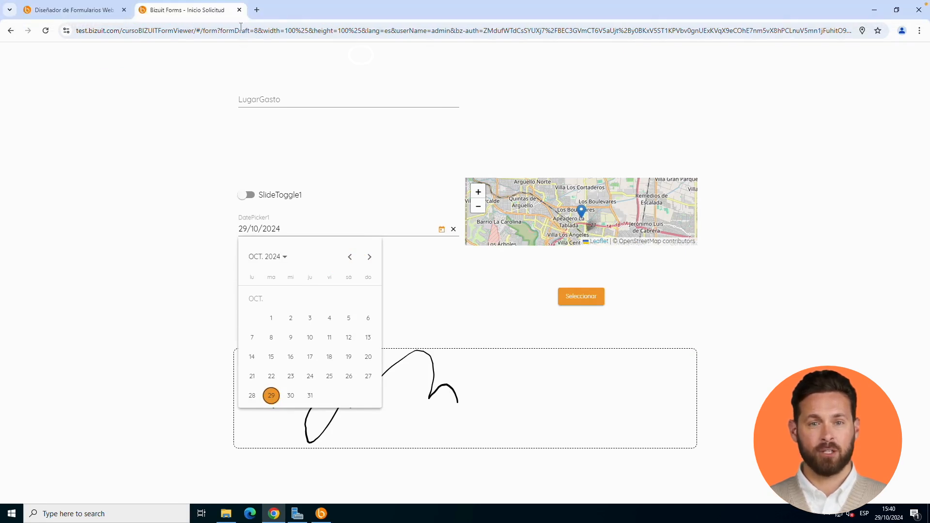
click(240, 11)
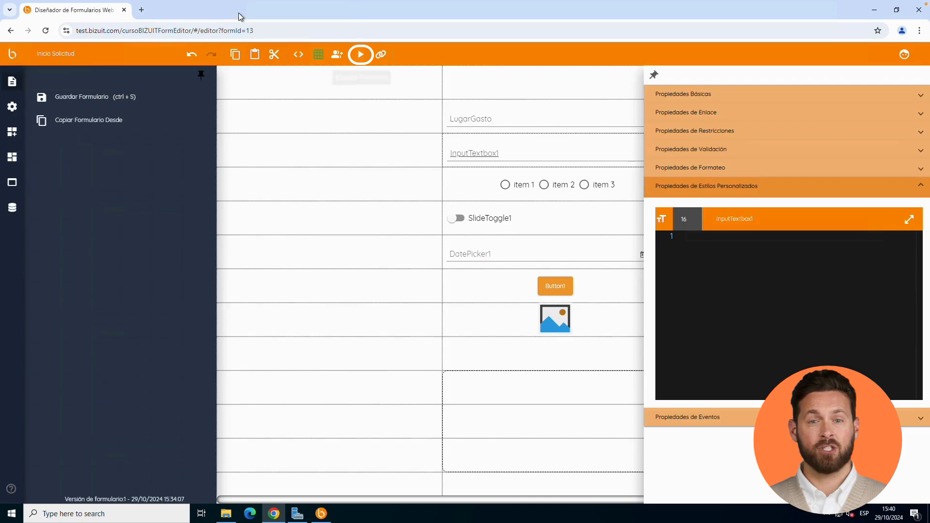
- Open the user selection for sending invitations to the form
click(337, 54)
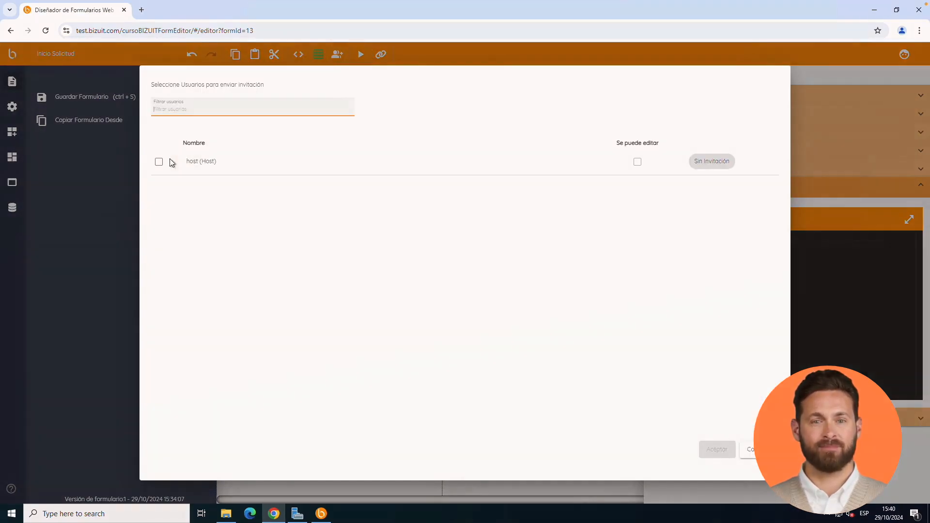